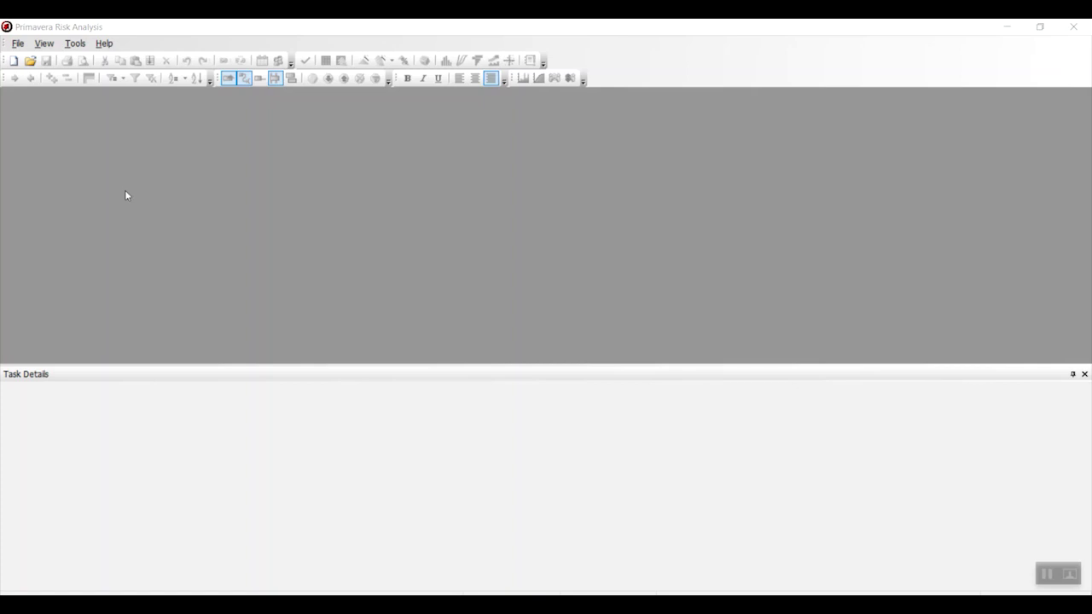
# Step: Create Untitled Plan 3 from the blank New Plan template
pyautogui.click(17, 45)
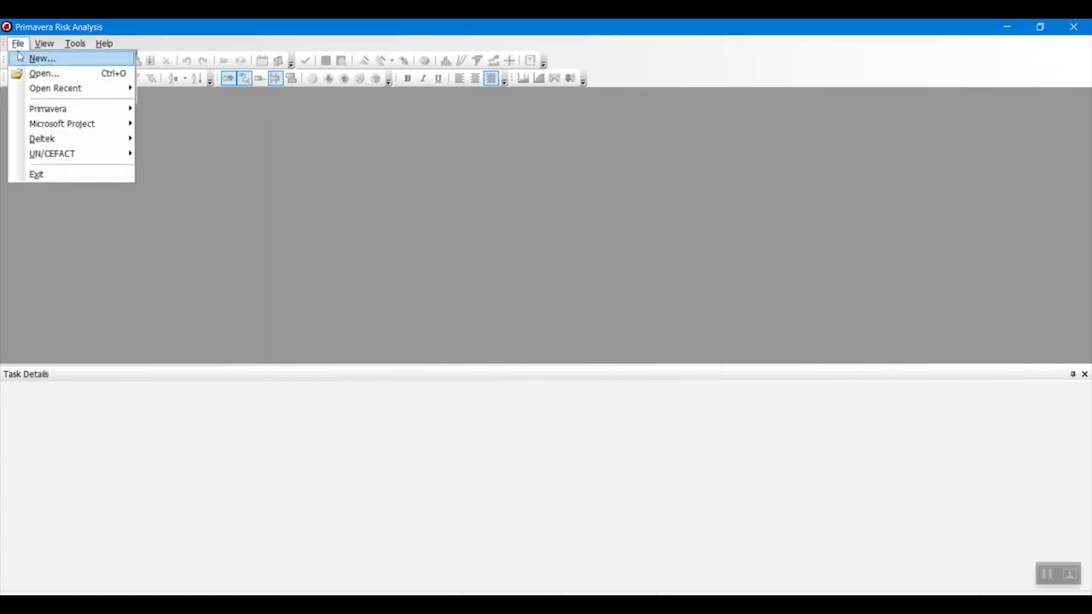
pyautogui.click(38, 59)
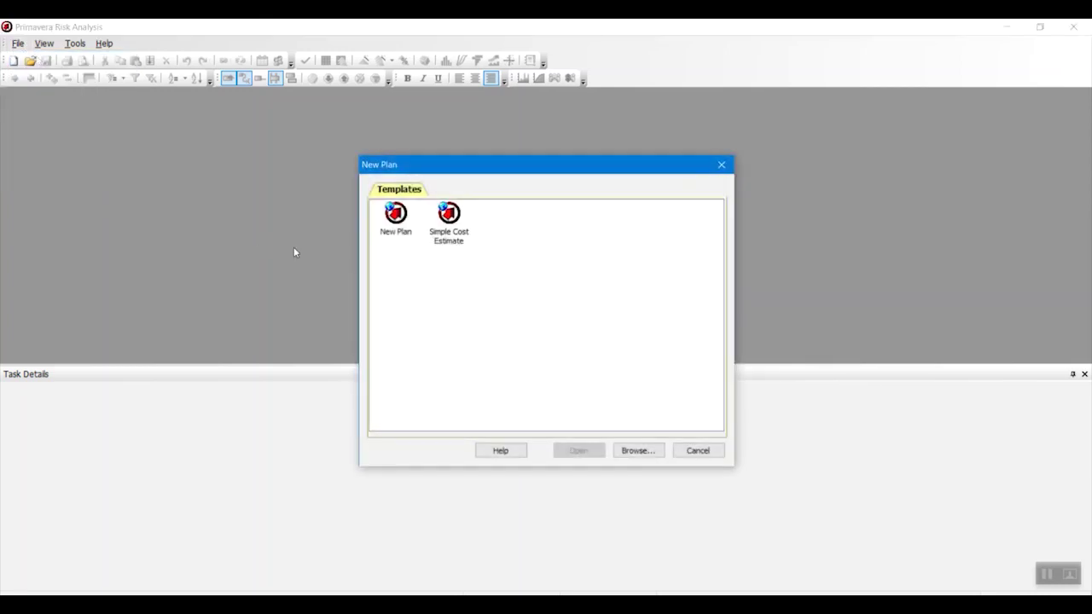
pyautogui.click(385, 229)
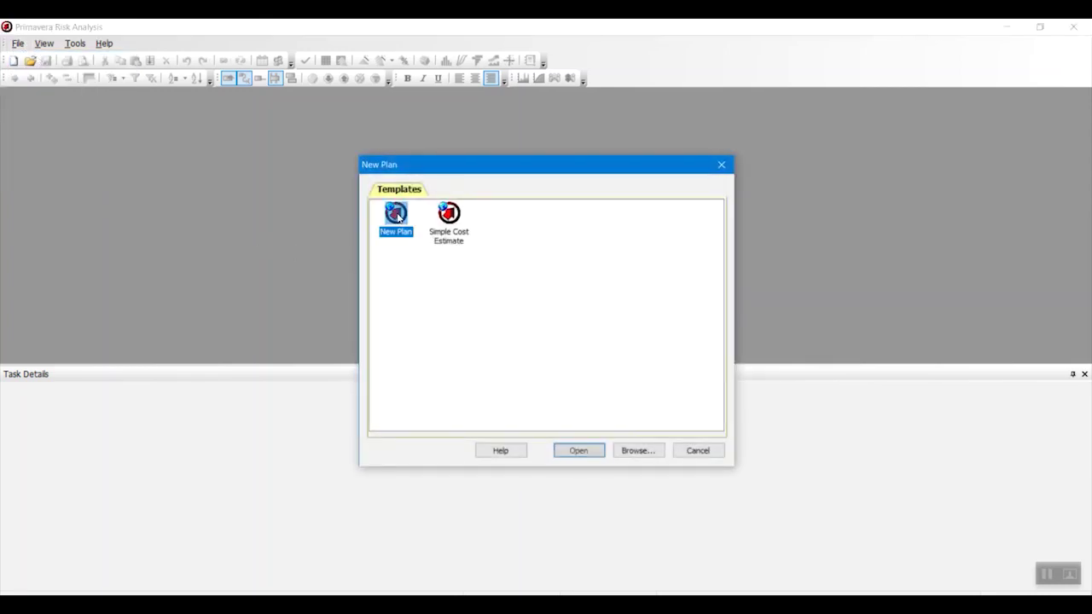
pyautogui.click(578, 455)
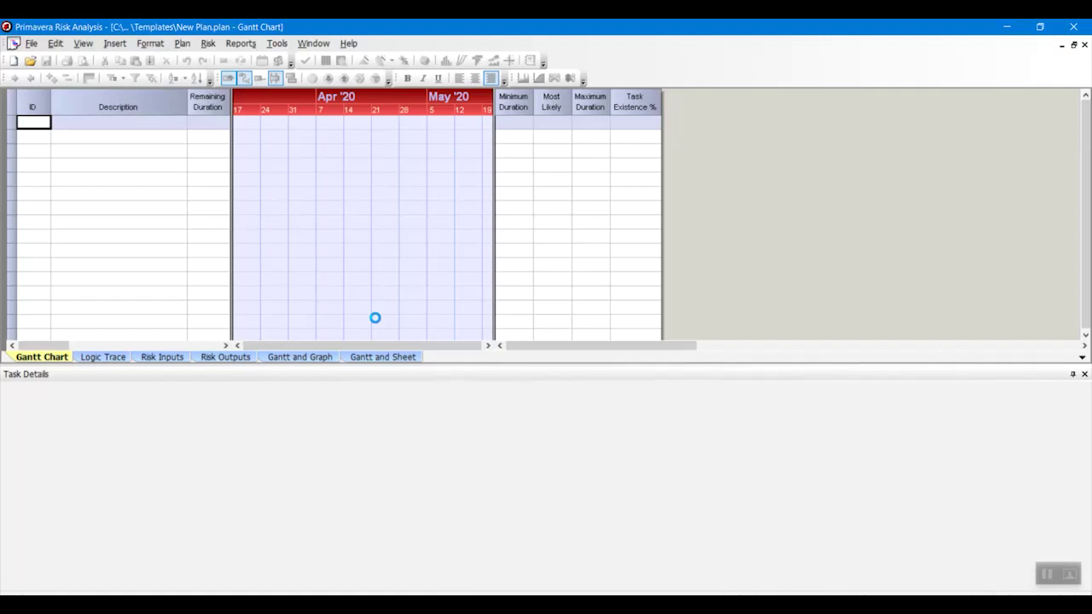
# Step: Paste the eleven copied foundation activities into the plan's first row and resize the task table
pyautogui.rightClick(32, 125)
pyautogui.click(74, 131)
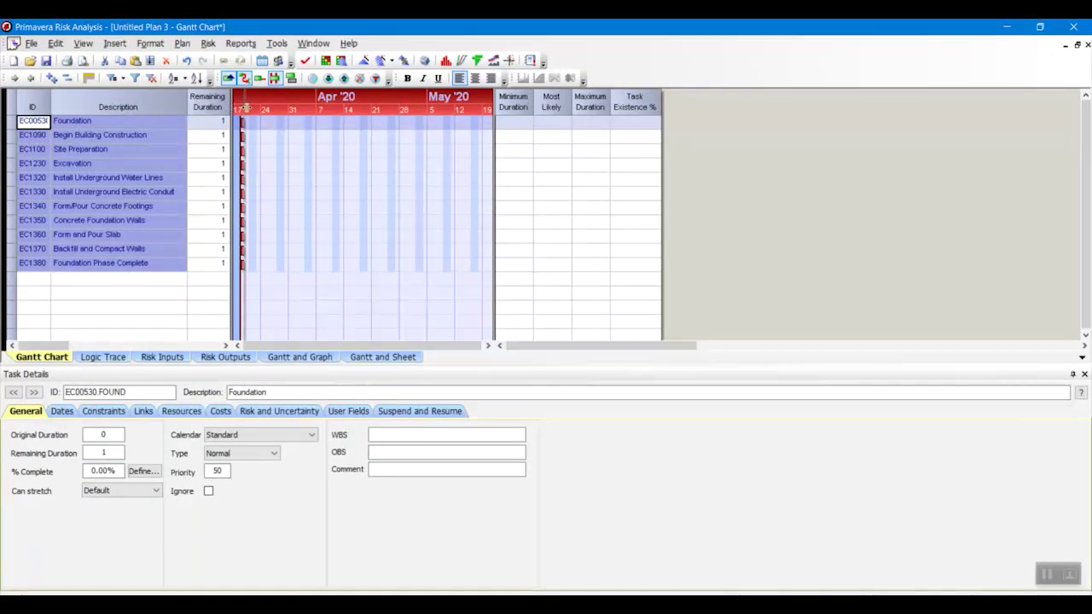
pyautogui.moveTo(234, 107)
pyautogui.mouseDown()
pyautogui.moveTo(269, 107)
pyautogui.moveTo(231, 109)
pyautogui.mouseUp()
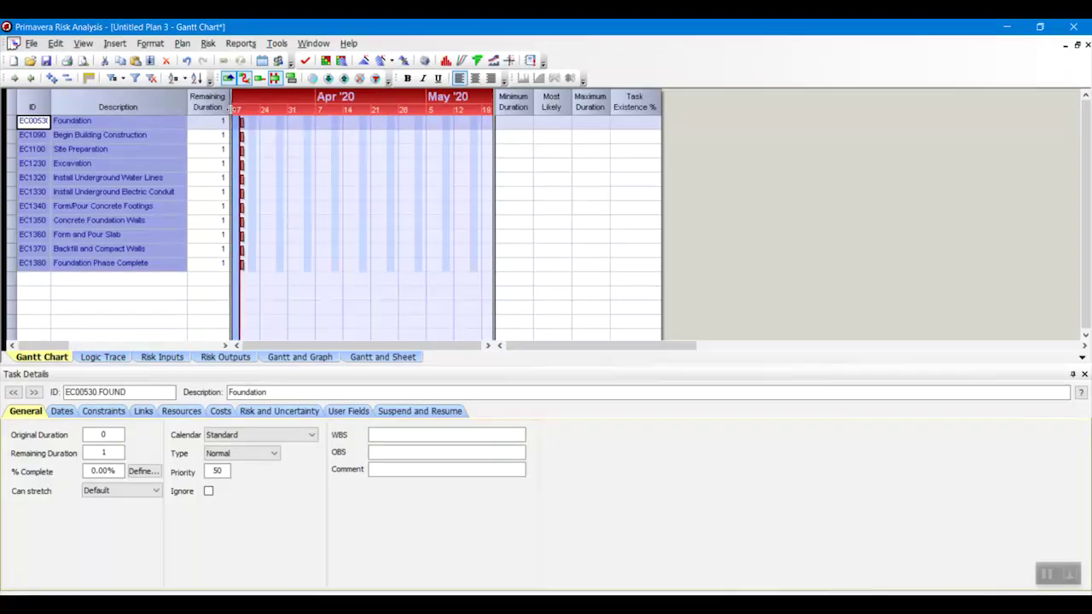
pyautogui.click(136, 163)
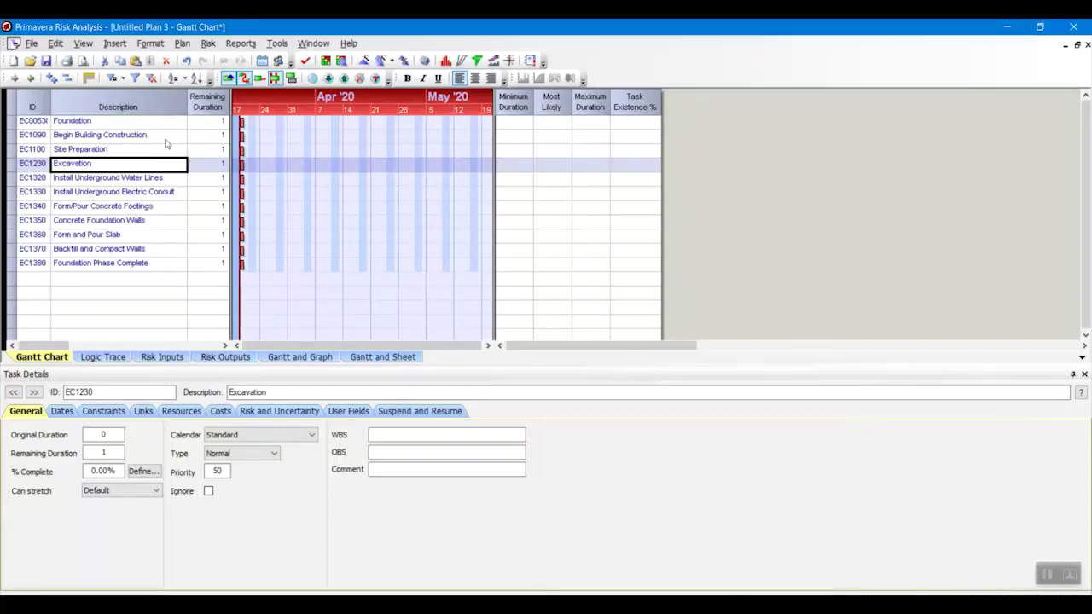
pyautogui.click(92, 139)
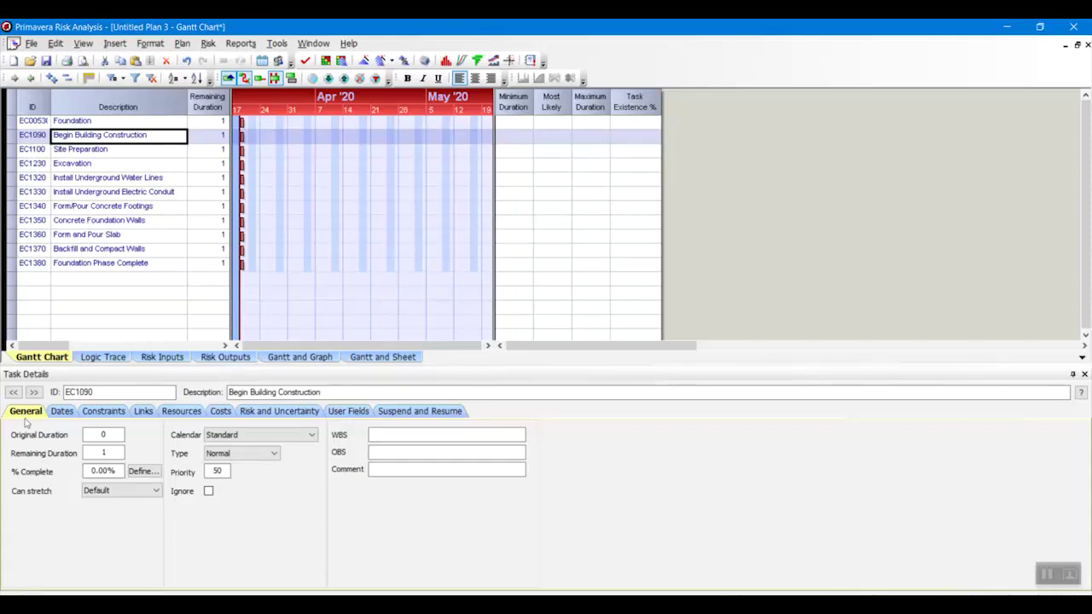
# Step: Make Begin Building Construction a Start Milestone and Foundation Phase Complete a Finish Milestone
pyautogui.click(273, 455)
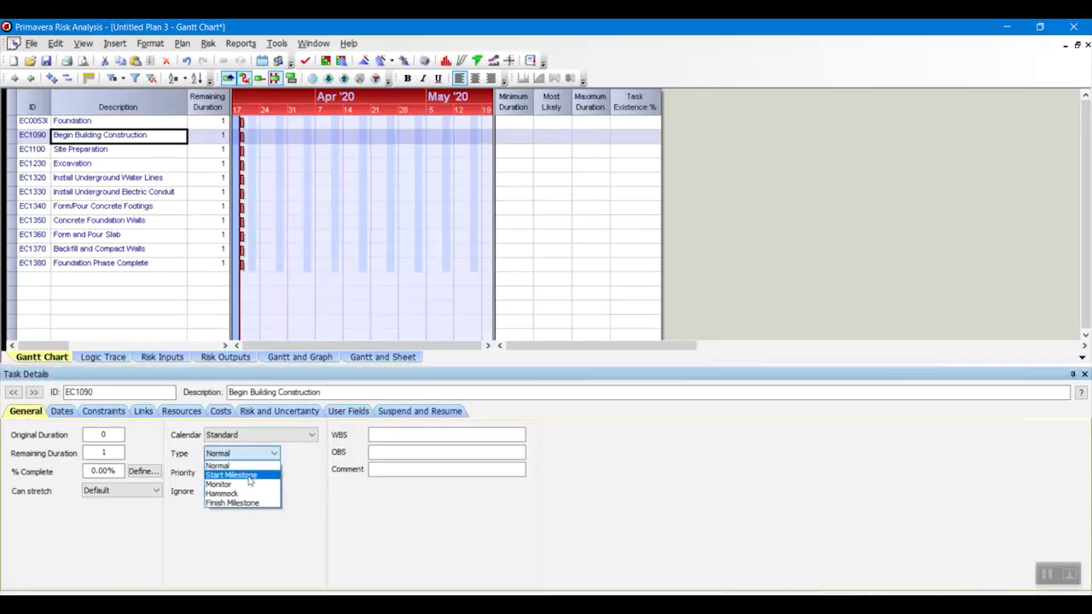
pyautogui.click(250, 475)
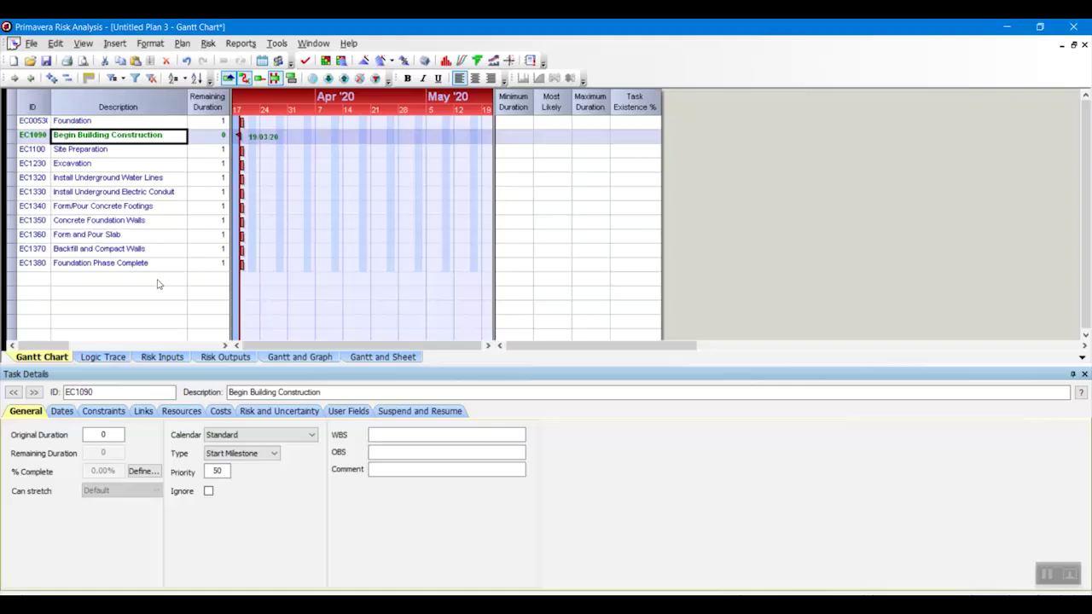
pyautogui.click(104, 264)
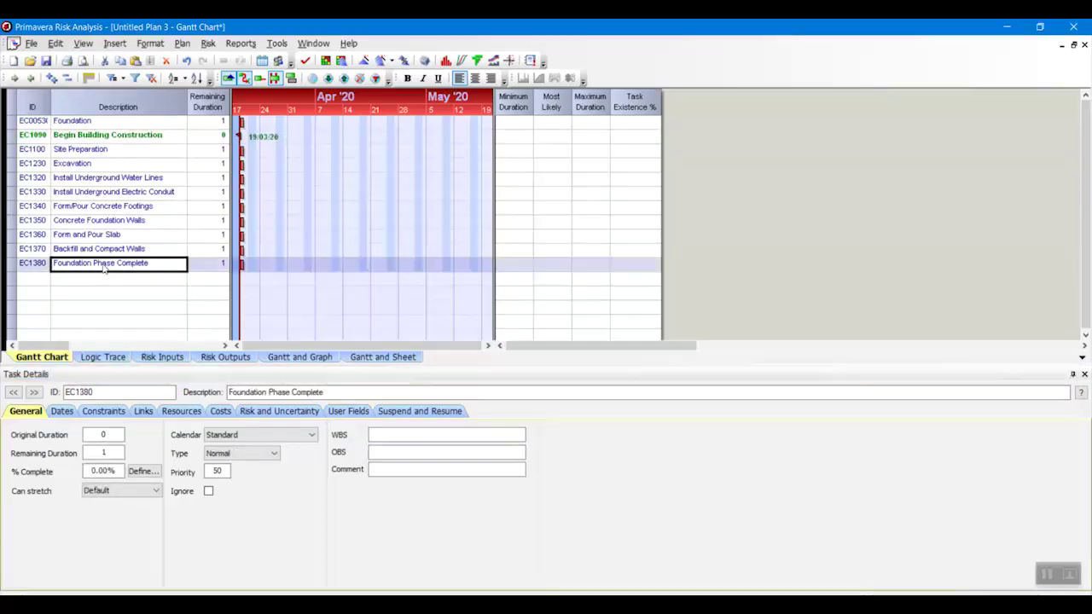
pyautogui.click(274, 453)
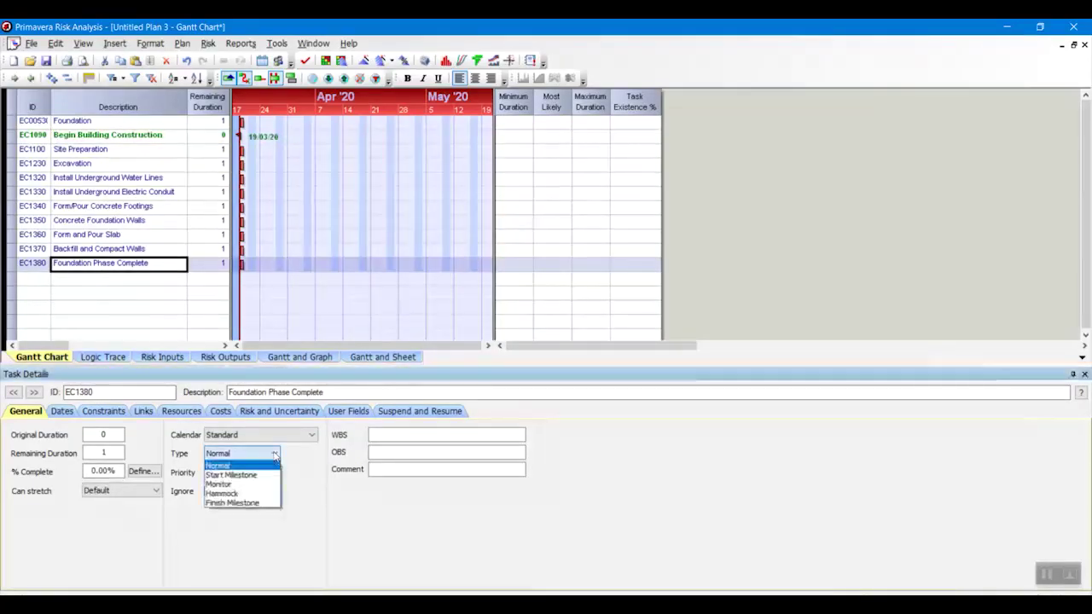
pyautogui.click(262, 504)
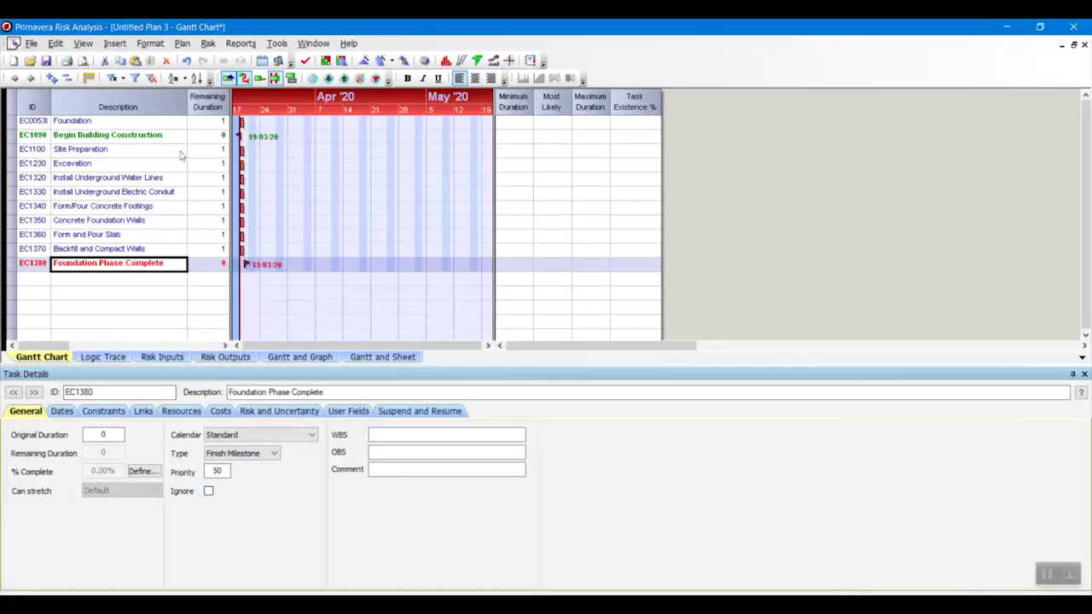
pyautogui.click(210, 151)
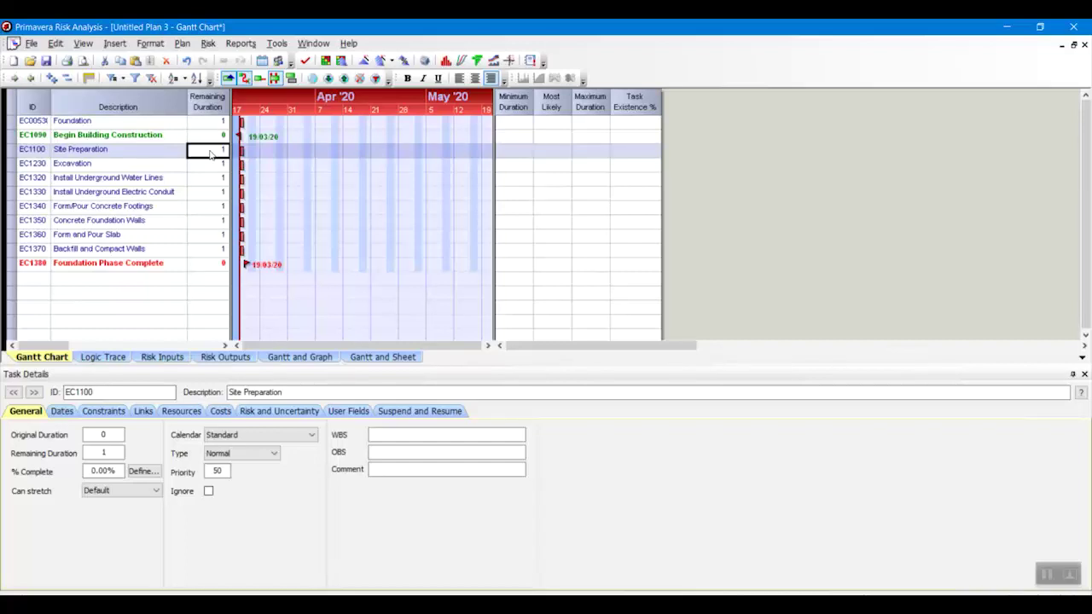
# Step: Set durations for Site Preparation 20, Excavation 15, water lines 9, and electric conduit 3
pyautogui.write('20')
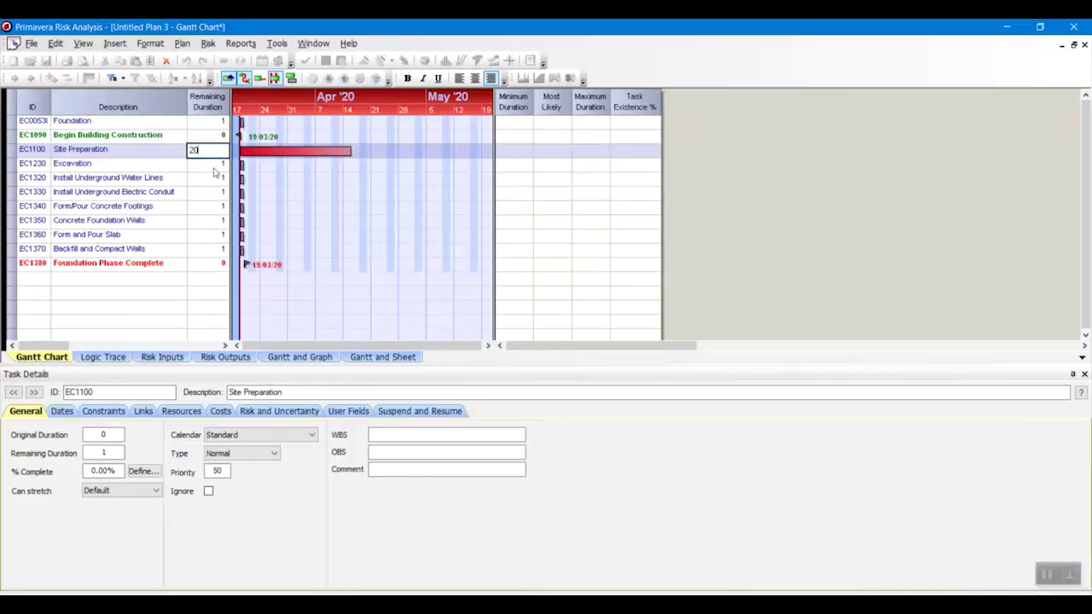
pyautogui.press('Return')
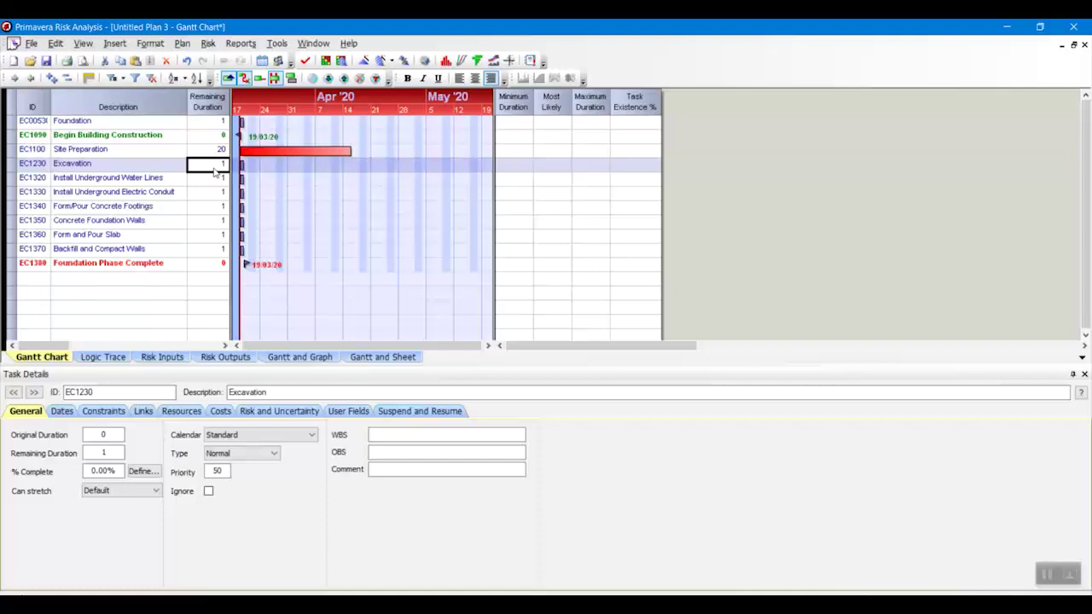
pyautogui.write('15')
pyautogui.press('Return')
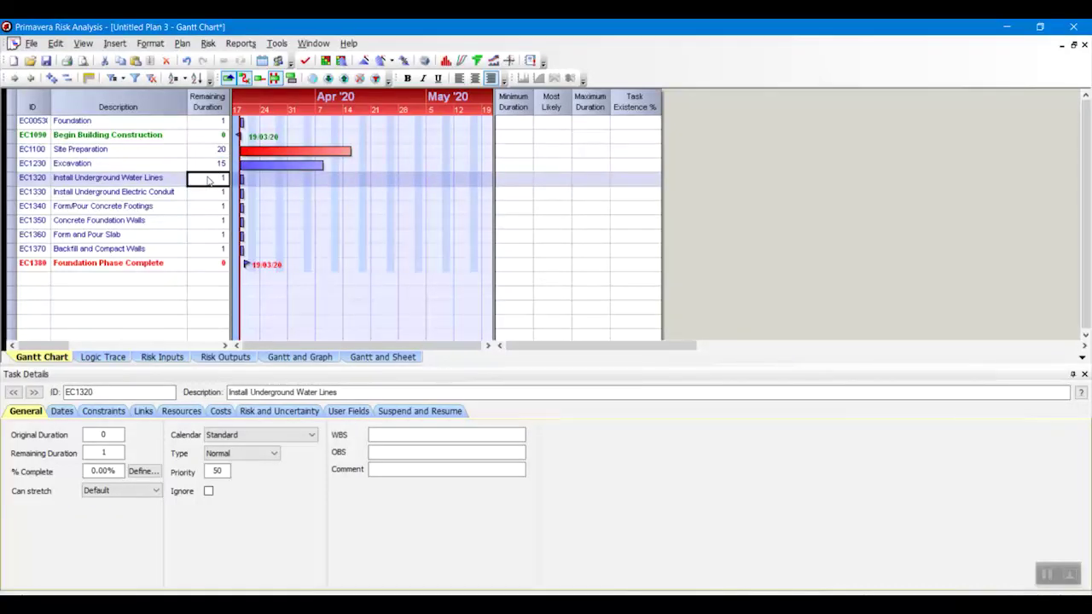
pyautogui.write('9')
pyautogui.press('Return')
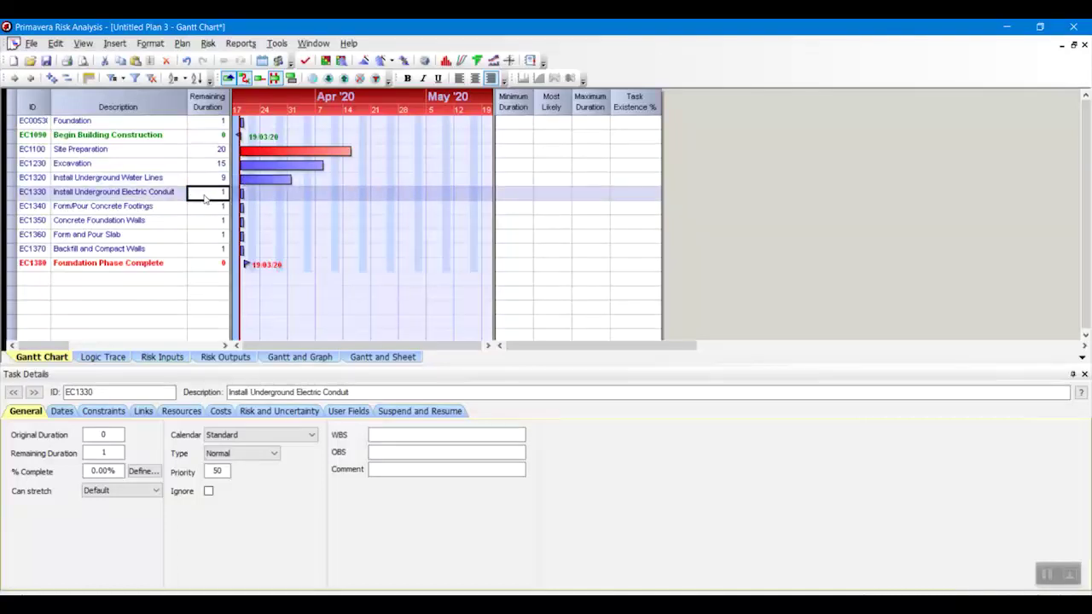
pyautogui.write('3')
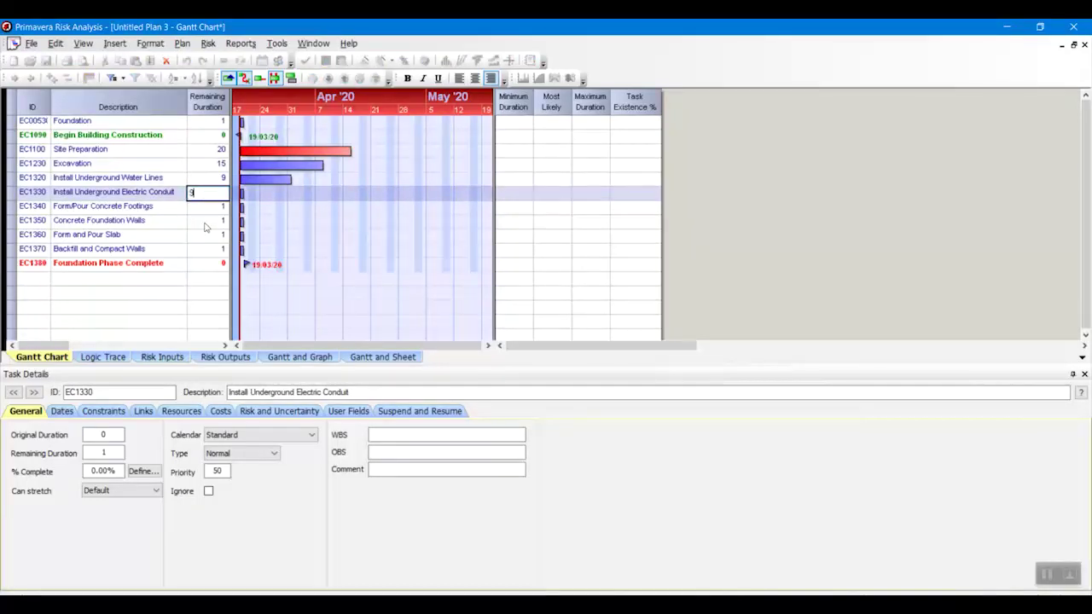
pyautogui.press('Return')
# Step: Set durations for footings 18, foundation walls 18, slab 9, and backfill 4
pyautogui.write('18')
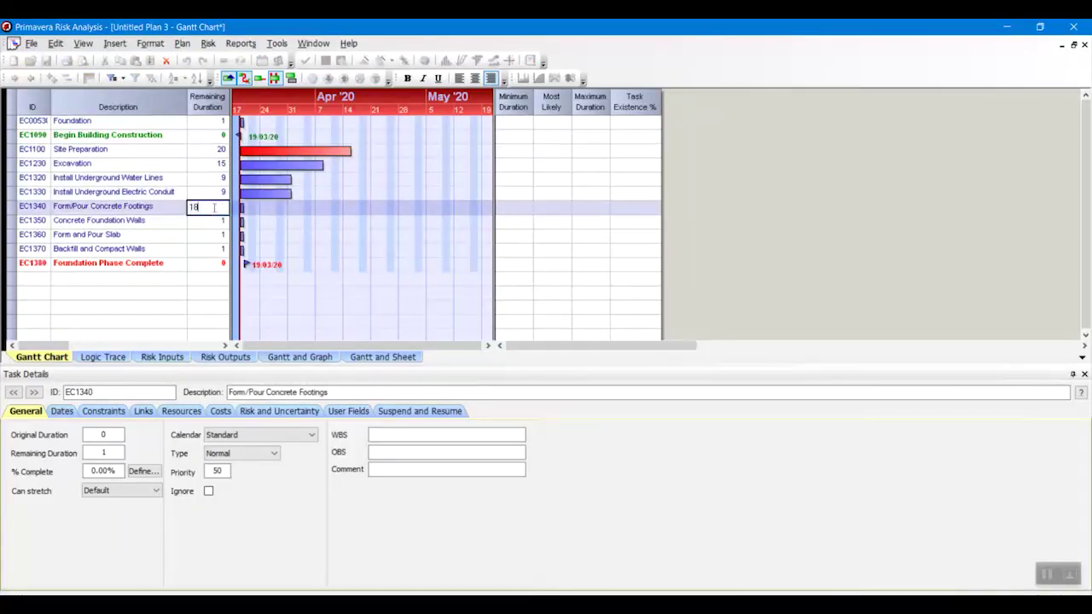
pyautogui.press('Return')
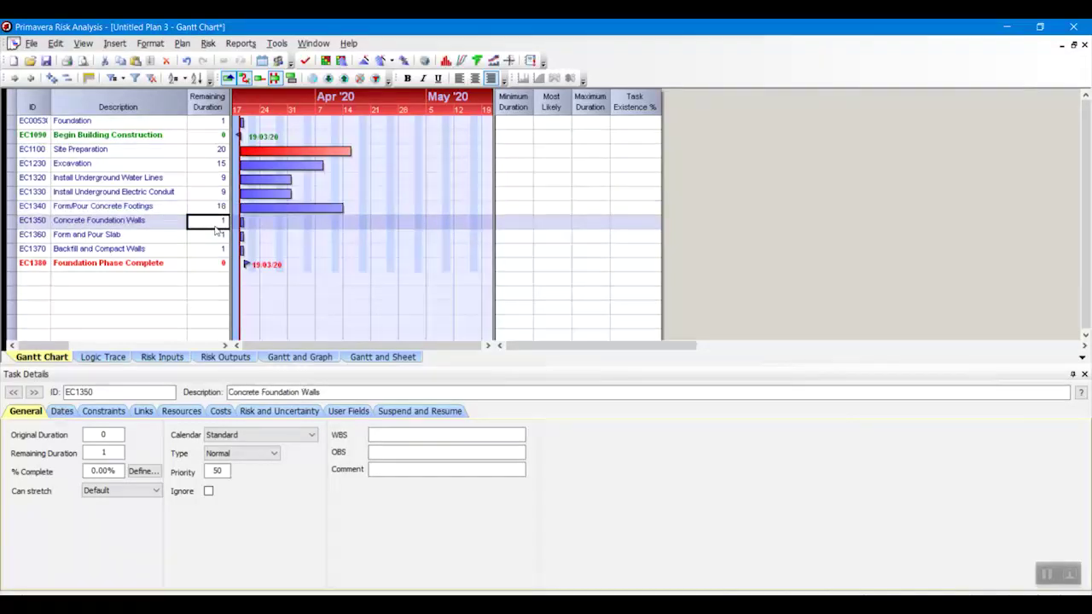
pyautogui.write('18')
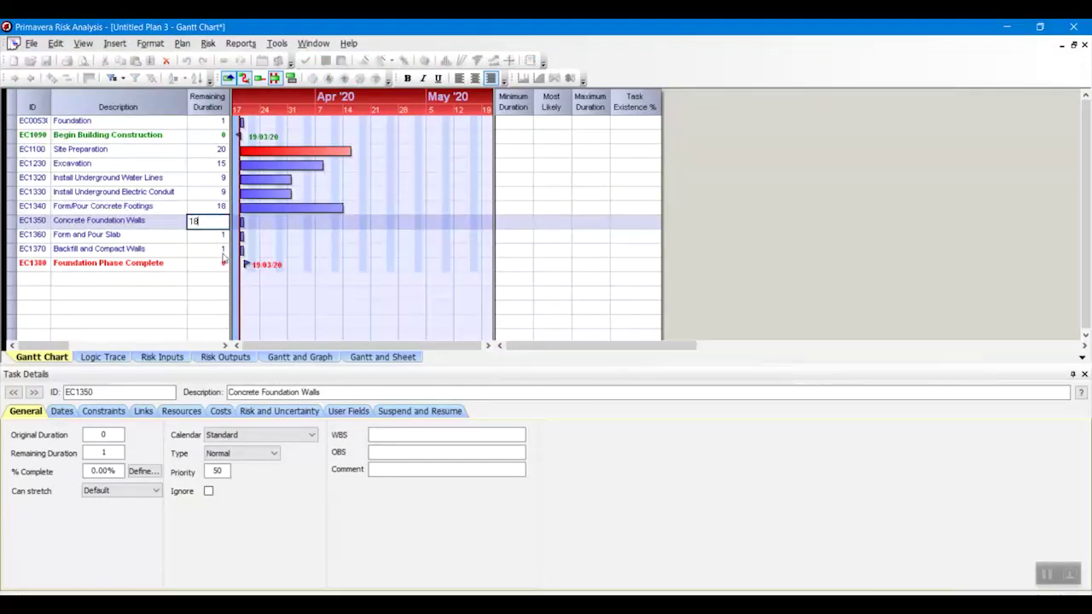
pyautogui.press('Return')
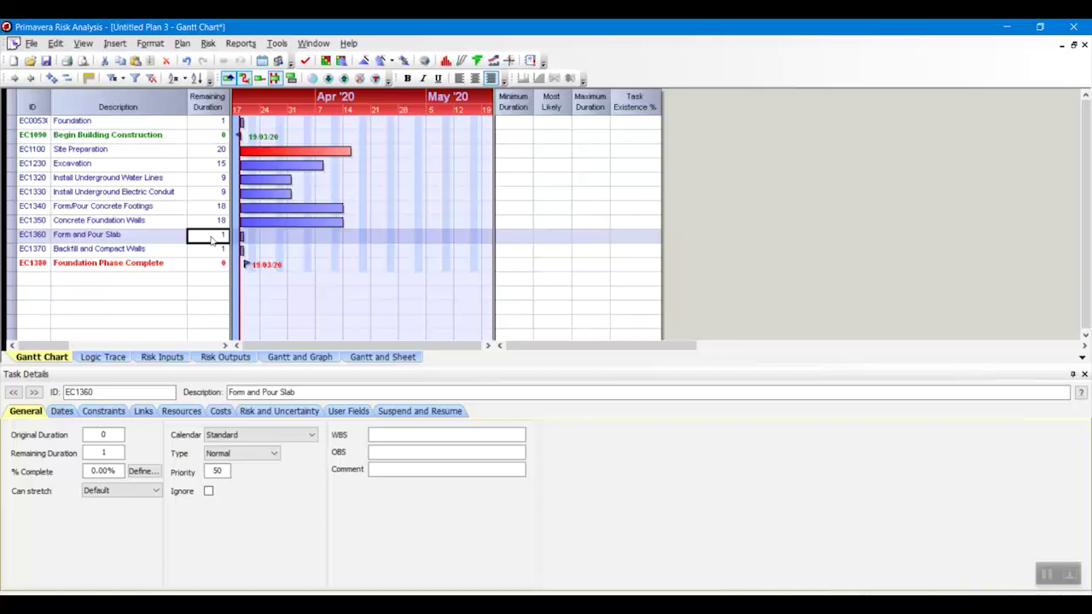
pyautogui.write('9')
pyautogui.press('Return')
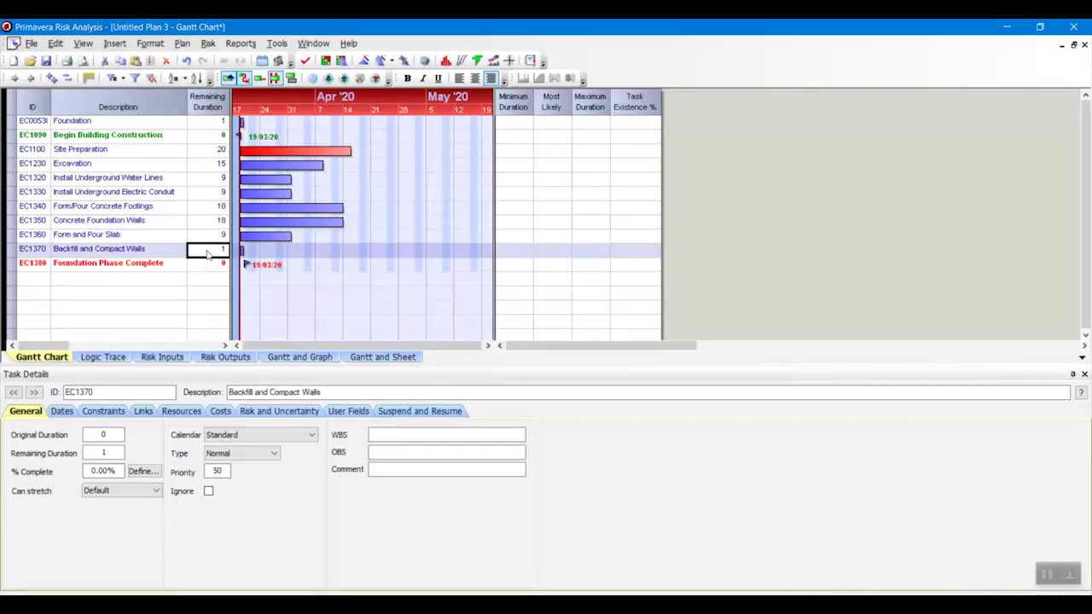
pyautogui.write('4')
pyautogui.press('Return')
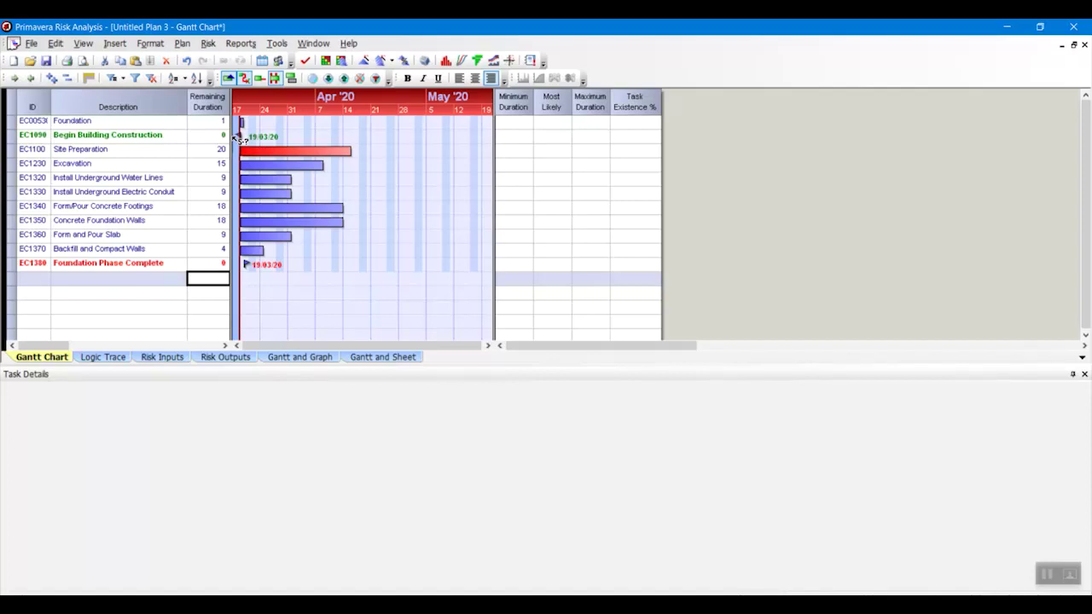
# Step: Drag a link from the Begin Building Construction milestone to Site Preparation's start in the Gantt chart
pyautogui.click(239, 138)
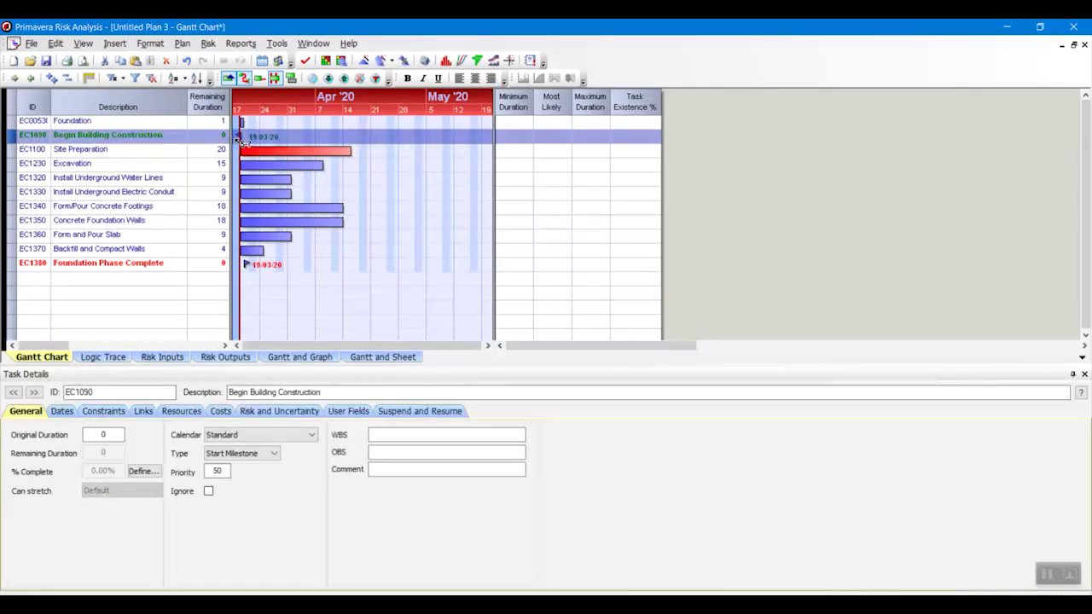
pyautogui.click(209, 137)
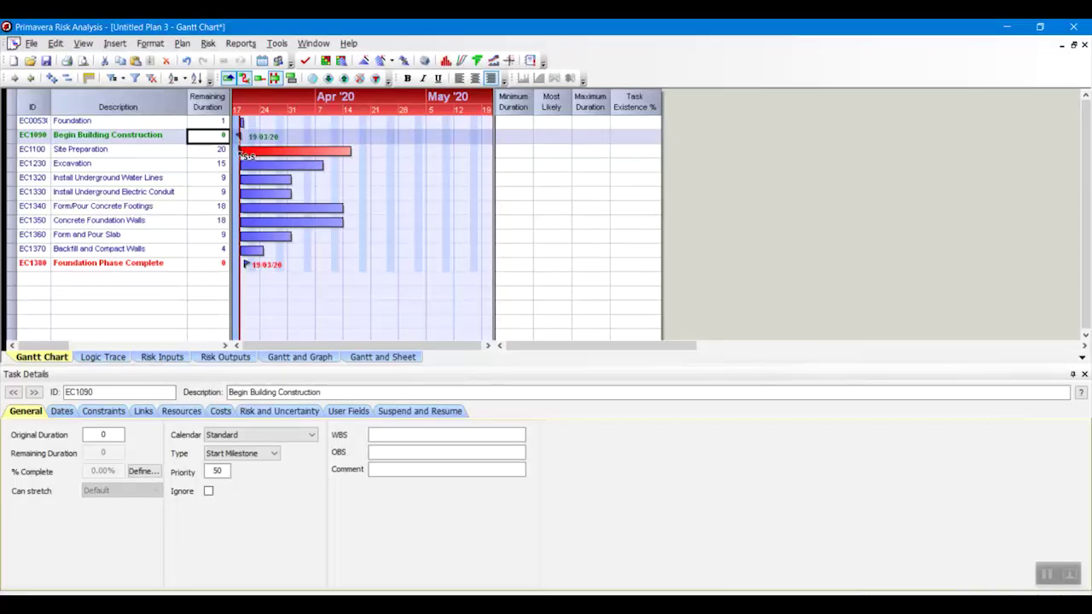
pyautogui.moveTo(239, 143); pyautogui.dragTo(239, 151)
pyautogui.click(168, 140)
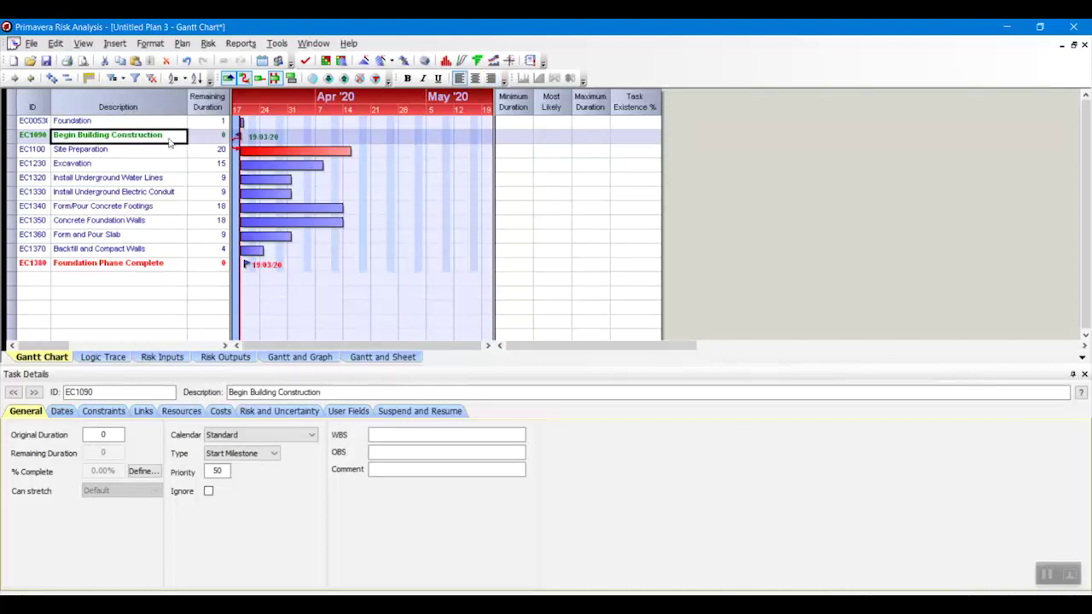
pyautogui.click(124, 151)
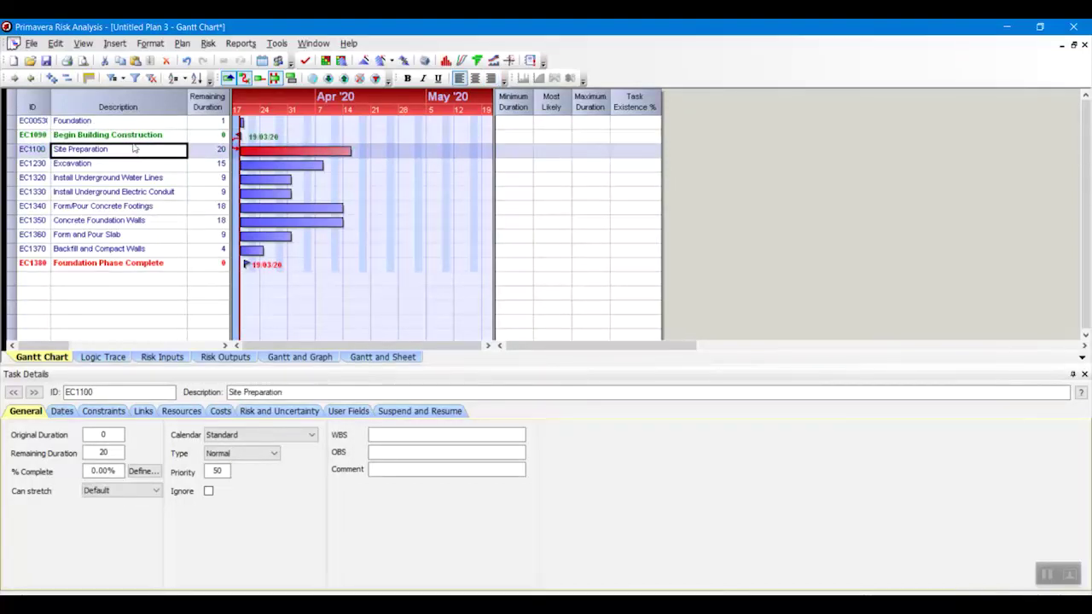
pyautogui.press('Up')
pyautogui.press('Up')
# Step: Show Begin Building Construction's Links, listing Site Preparation as its start-to-start successor
pyautogui.click(130, 137)
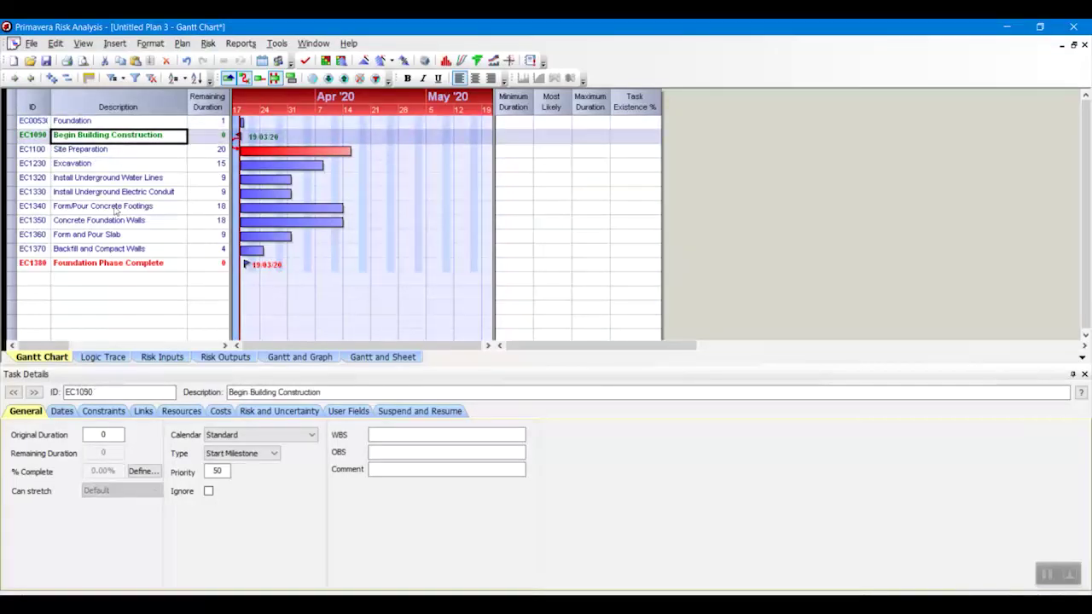
pyautogui.click(143, 411)
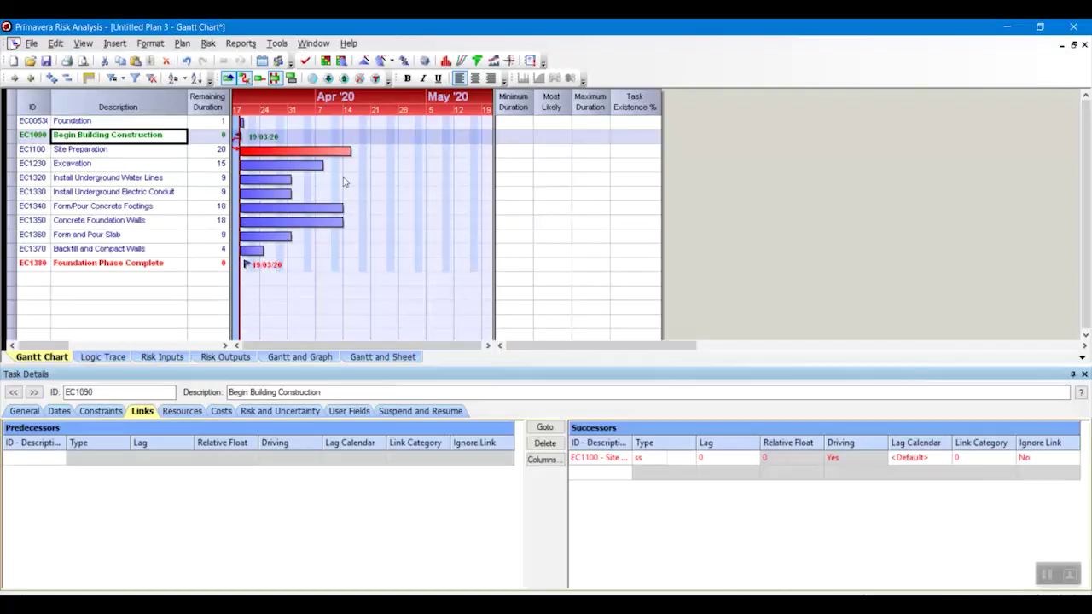
# Step: Link Site Preparation→Excavation, Excavation→water lines and conduit, and both lines→Concrete Footings
pyautogui.moveTo(358, 156); pyautogui.dragTo(250, 165)
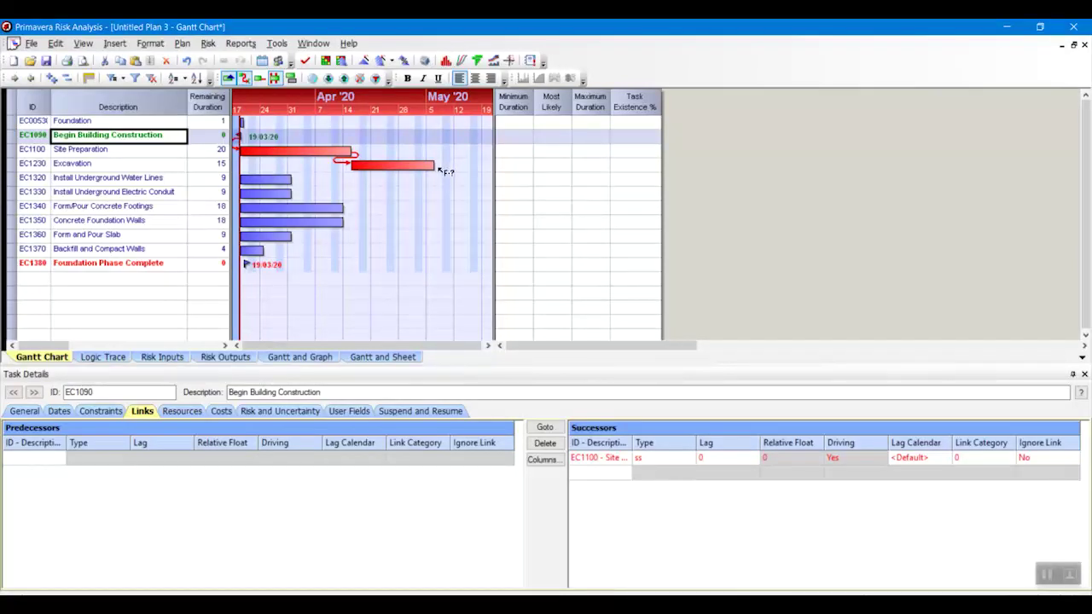
pyautogui.moveTo(435, 167); pyautogui.dragTo(241, 183)
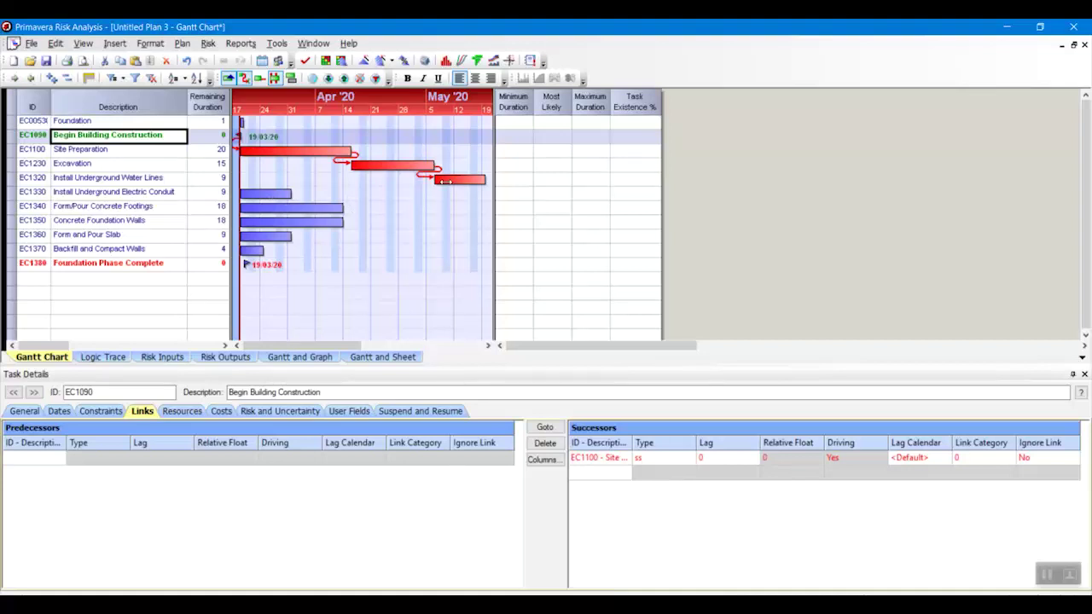
pyautogui.moveTo(435, 168); pyautogui.dragTo(240, 197)
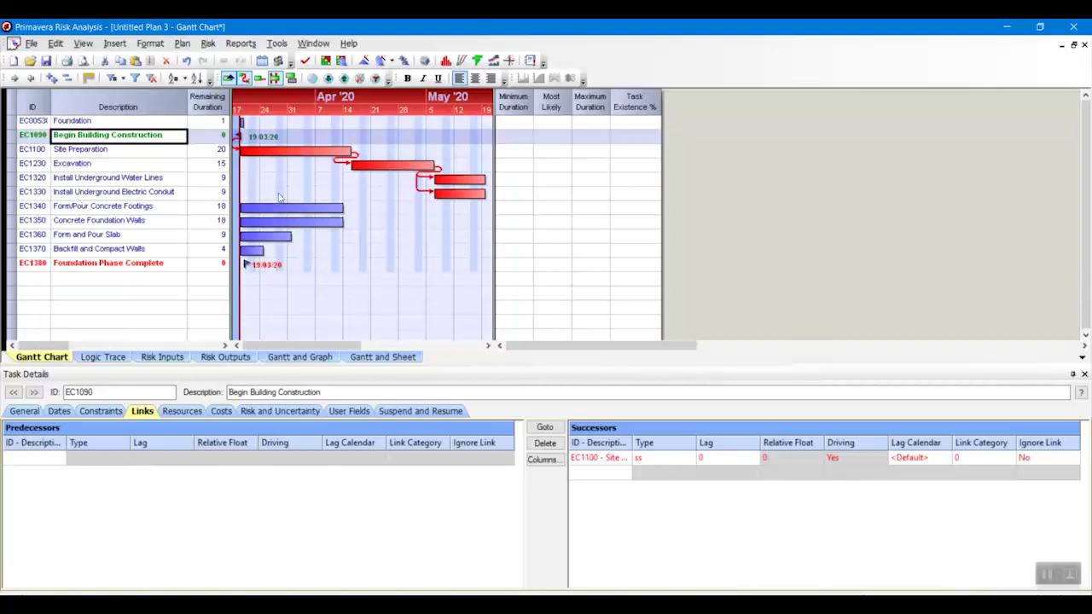
pyautogui.moveTo(324, 207); pyautogui.dragTo(435, 193)
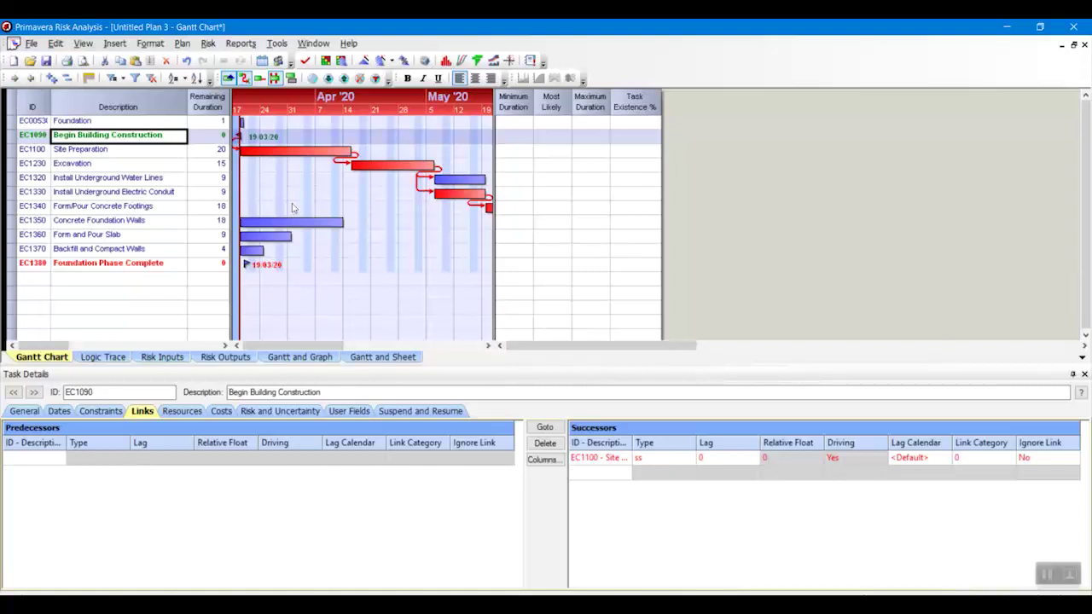
pyautogui.moveTo(485, 181); pyautogui.dragTo(491, 210)
# Step: Widen the Gantt pane and chain footings→walls→slab→backfill→Foundation Phase Complete finish-to-start
pyautogui.moveTo(495, 203); pyautogui.dragTo(729, 219)
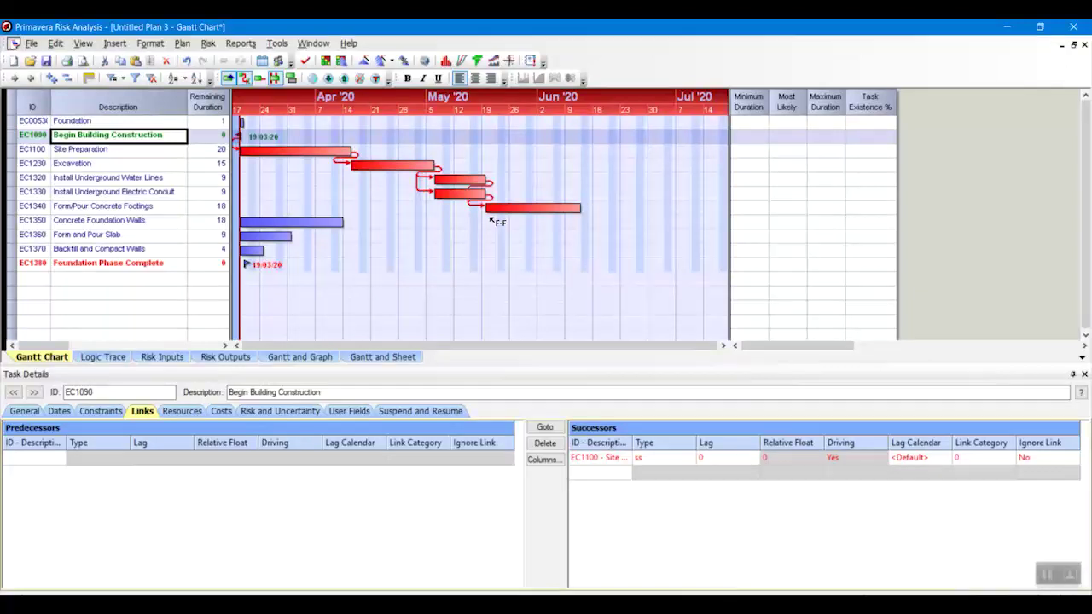
pyautogui.moveTo(492, 221); pyautogui.dragTo(244, 223)
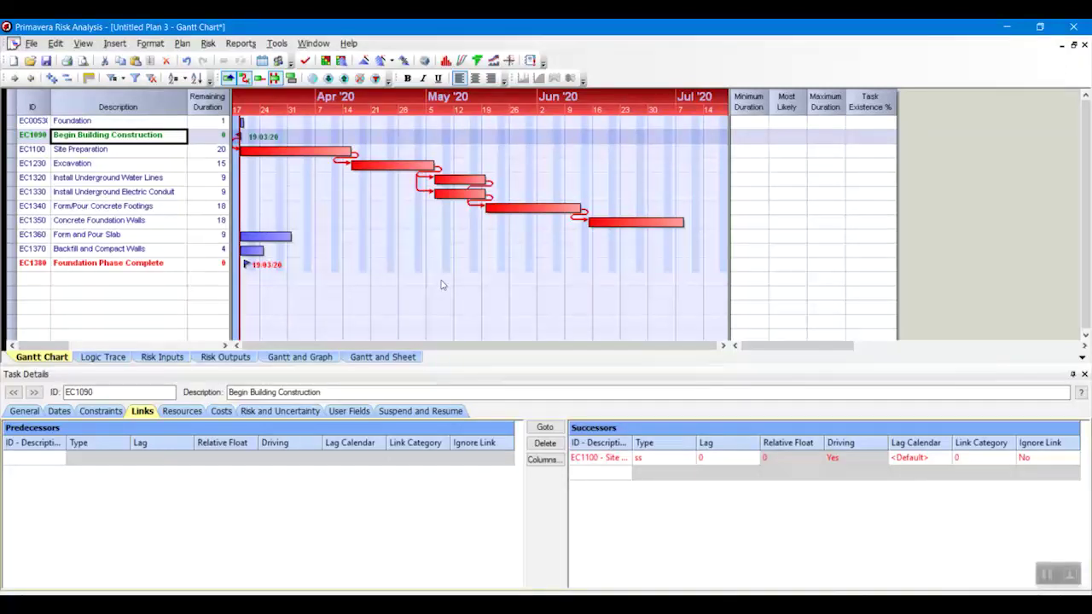
pyautogui.moveTo(691, 224); pyautogui.dragTo(241, 239)
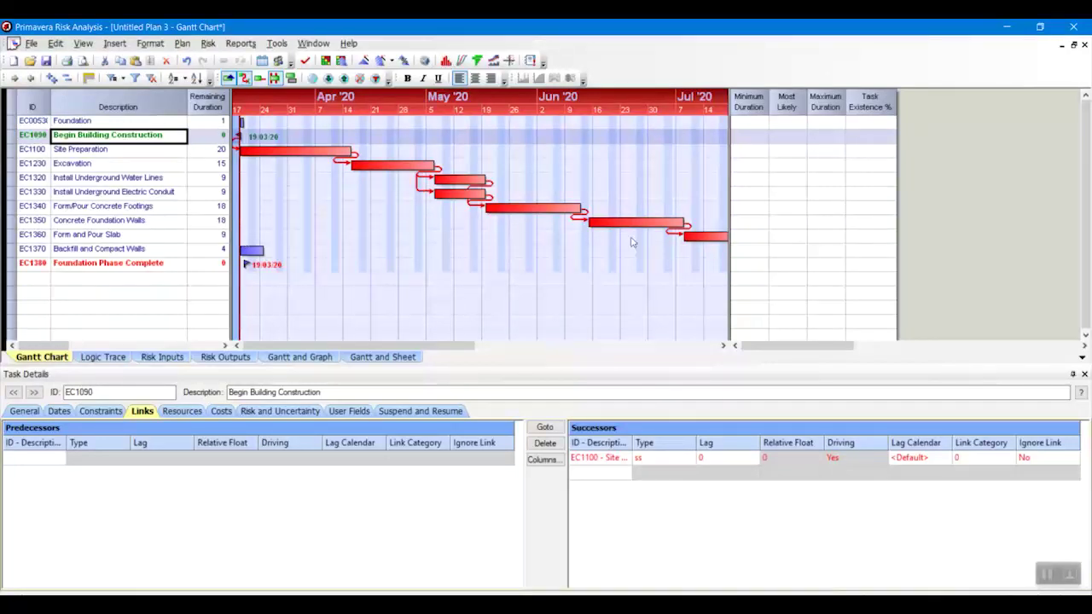
pyautogui.moveTo(807, 216); pyautogui.dragTo(834, 216)
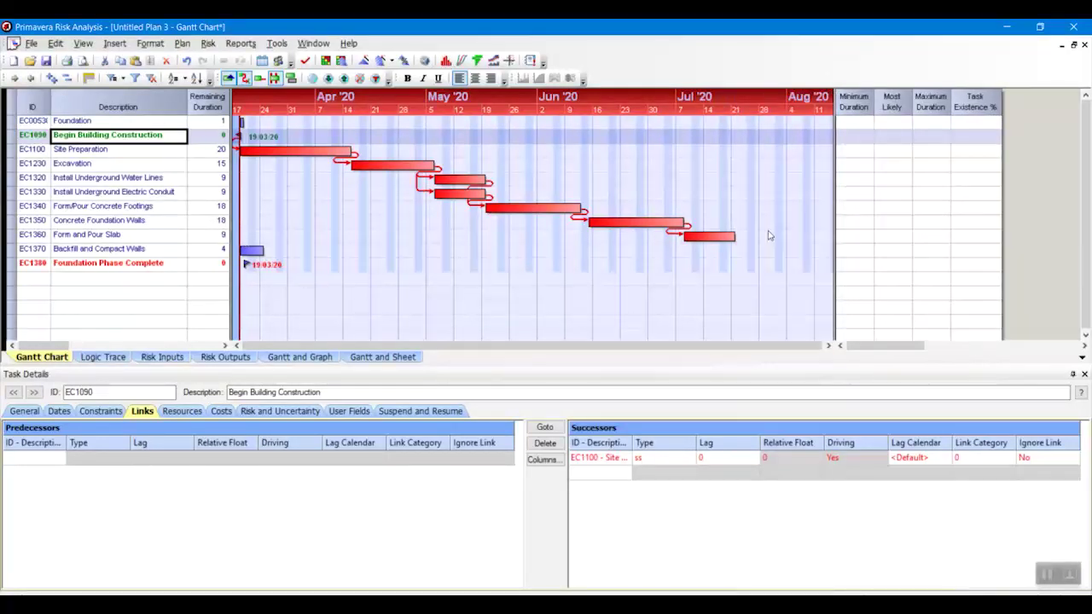
pyautogui.moveTo(736, 237); pyautogui.dragTo(247, 256)
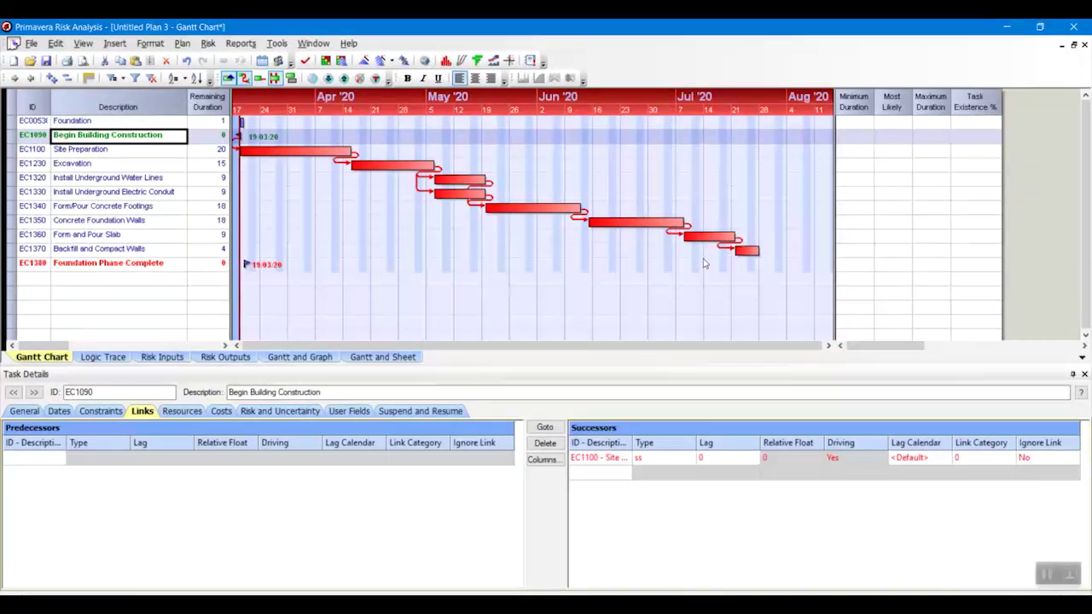
pyautogui.moveTo(762, 251)
pyautogui.mouseDown()
pyautogui.moveTo(372, 248)
pyautogui.moveTo(246, 263)
pyautogui.mouseUp()
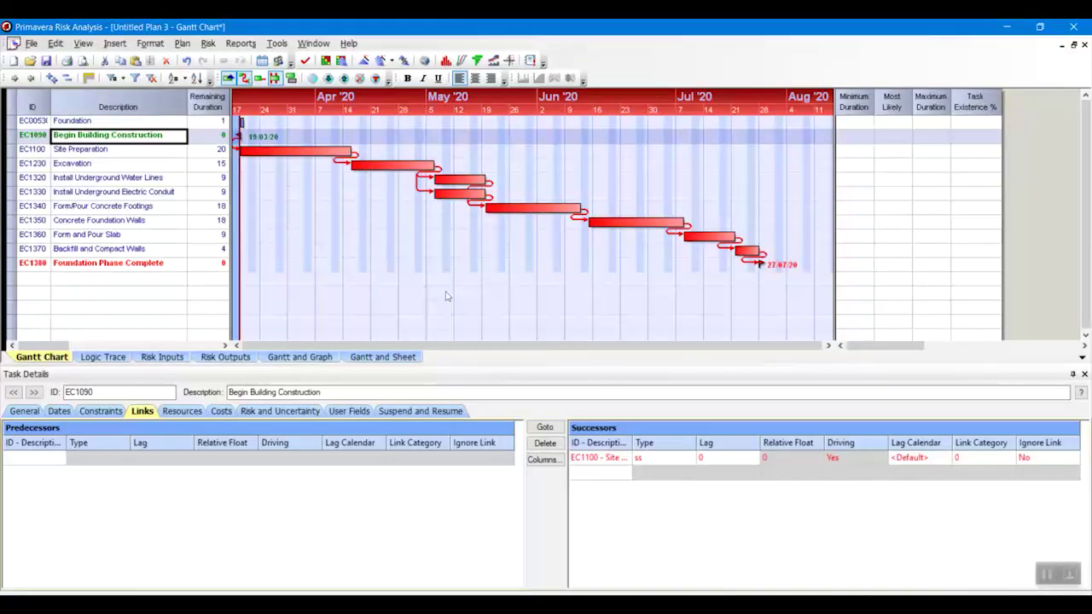